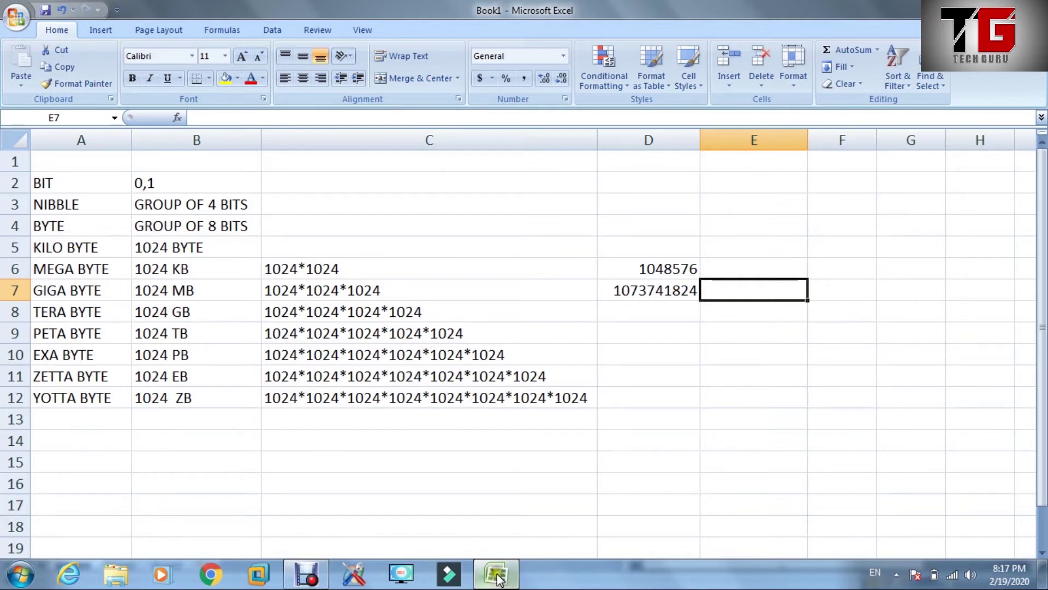
click(360, 267)
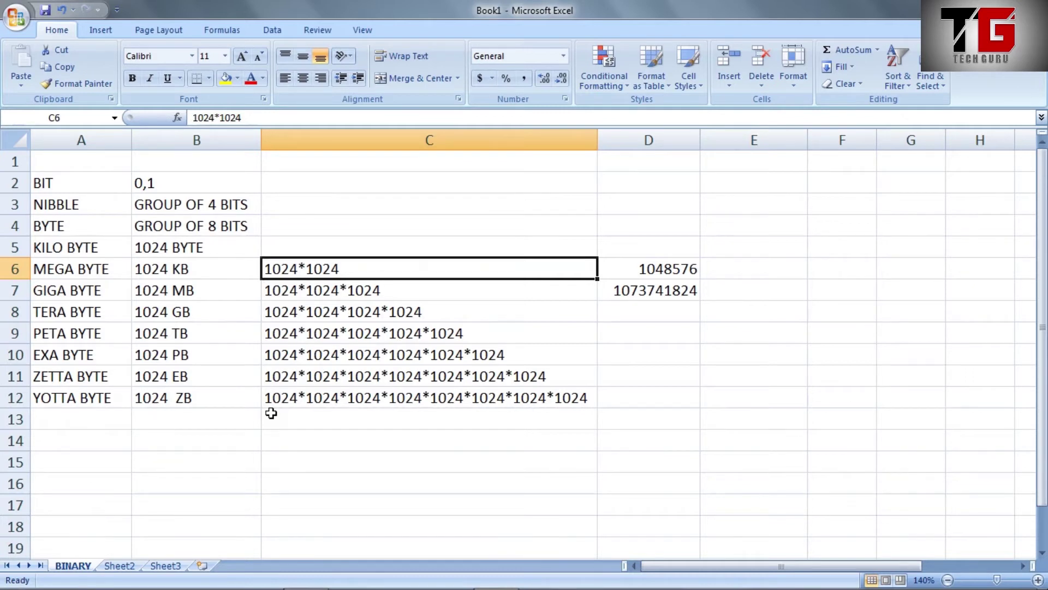
click(367, 291)
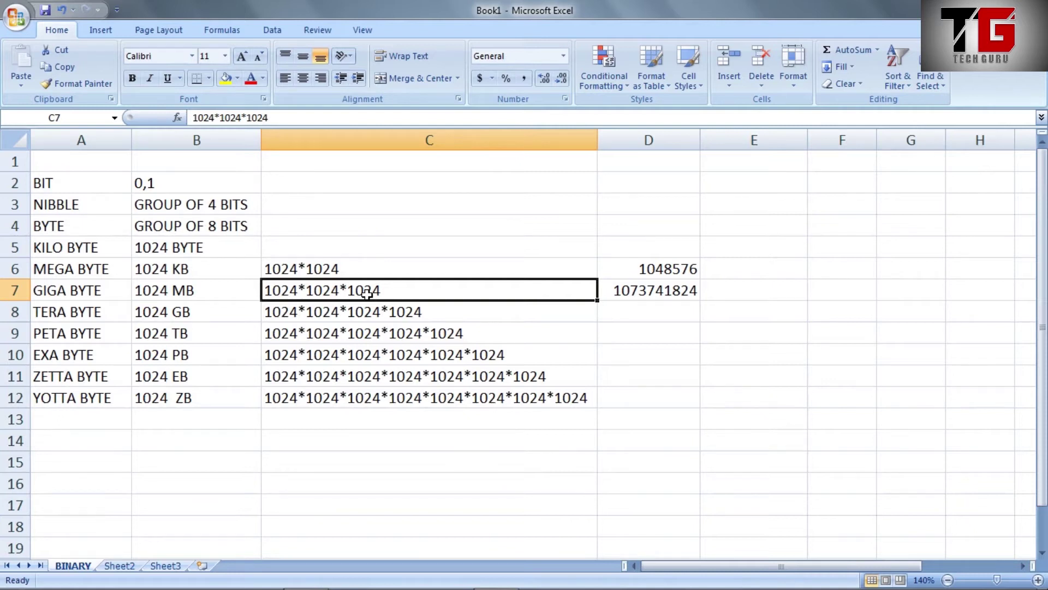
click(374, 267)
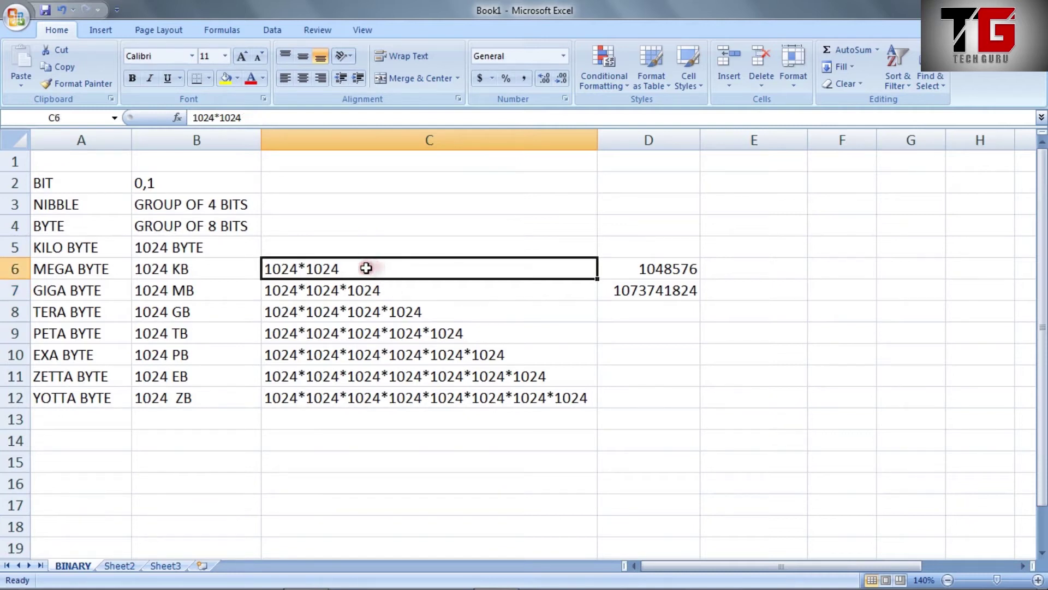
- Calculate the number of bytes in 2 MB in cell E6 with the formula =2*D6
click(683, 269)
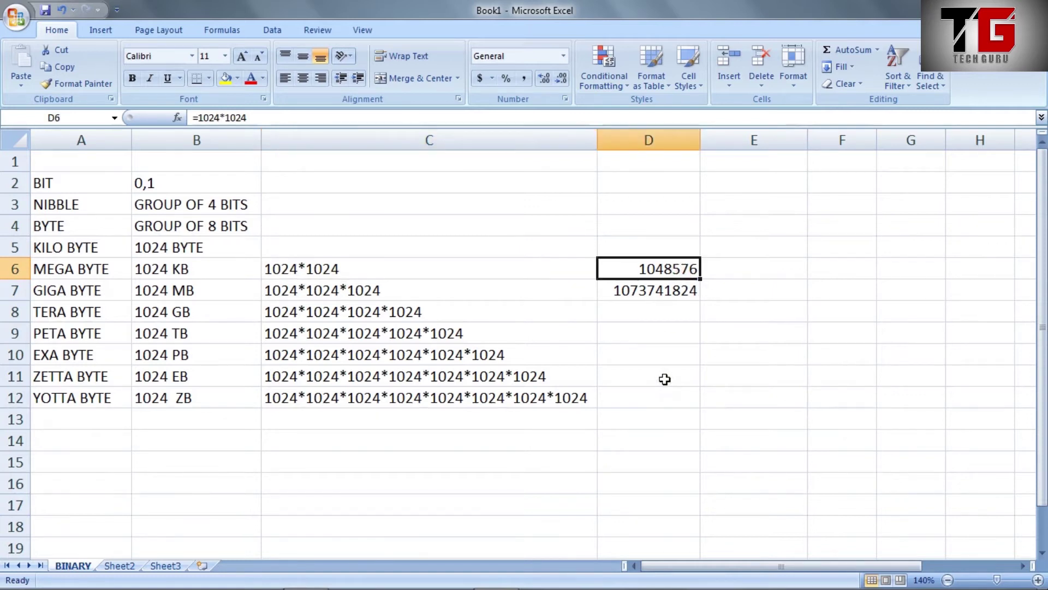
key(Right)
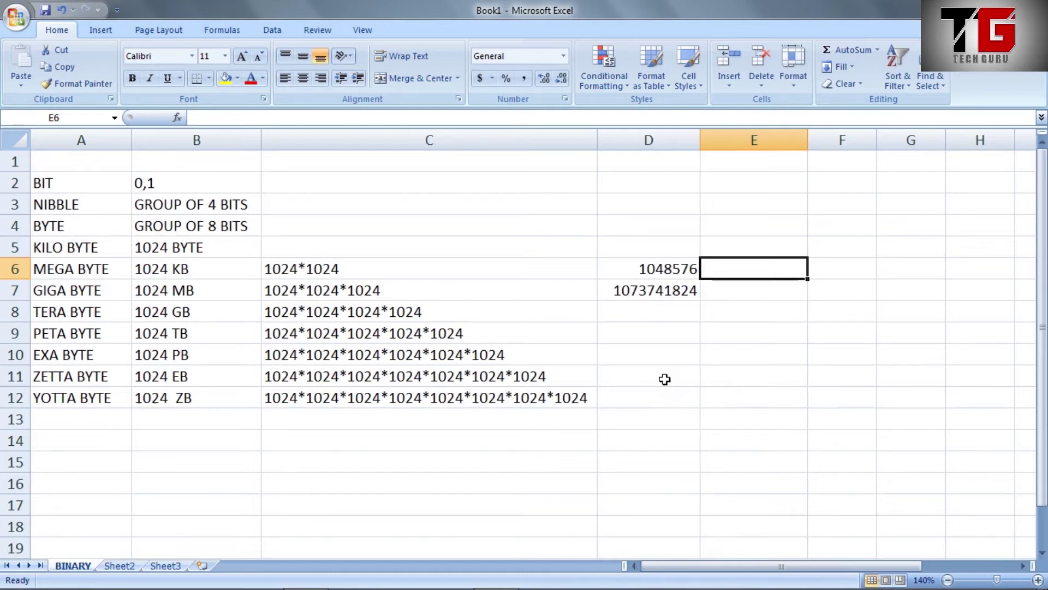
text(=)
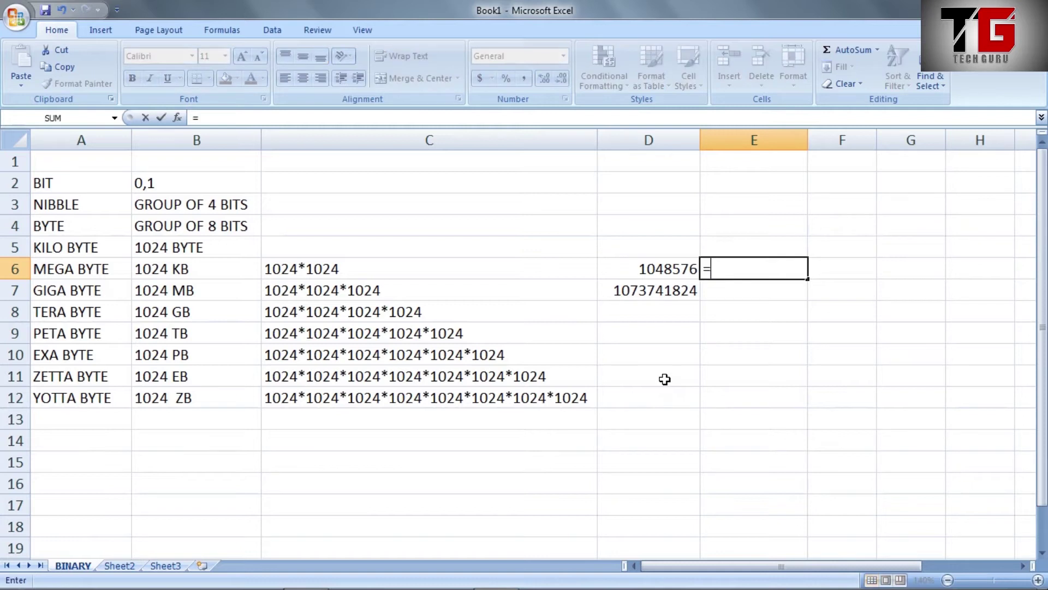
text(2*)
click(663, 267)
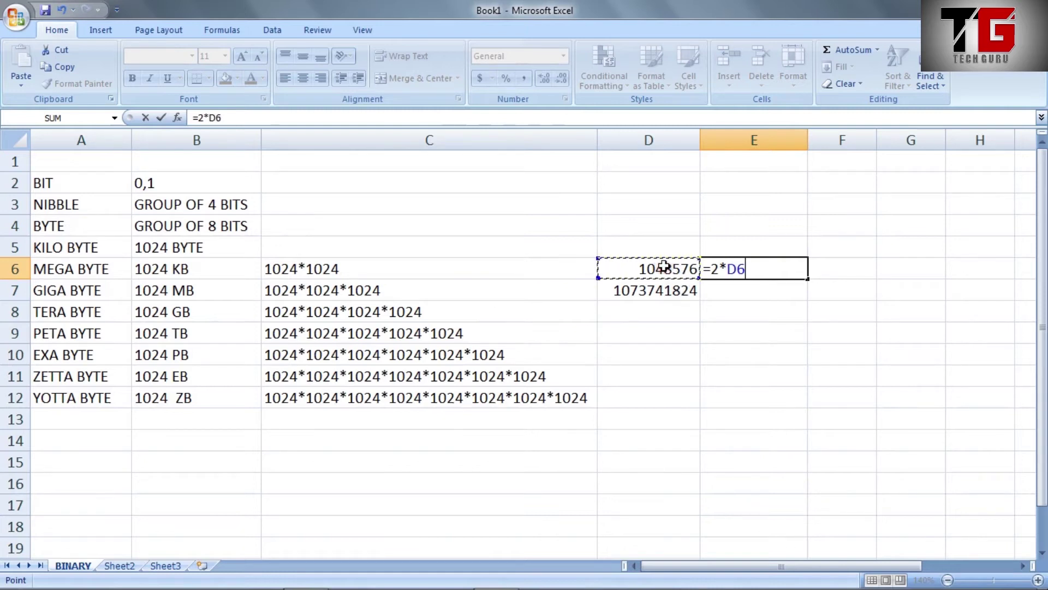
key(Return)
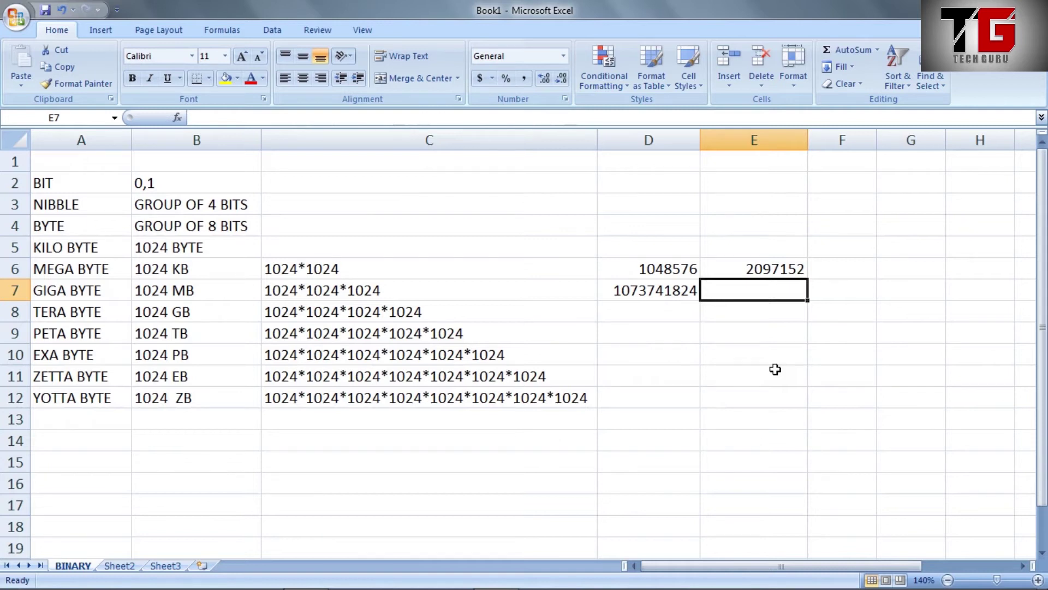
- Calculate the number of bytes in 5 GB in cell E7 with the formula =5*D7
text(=)
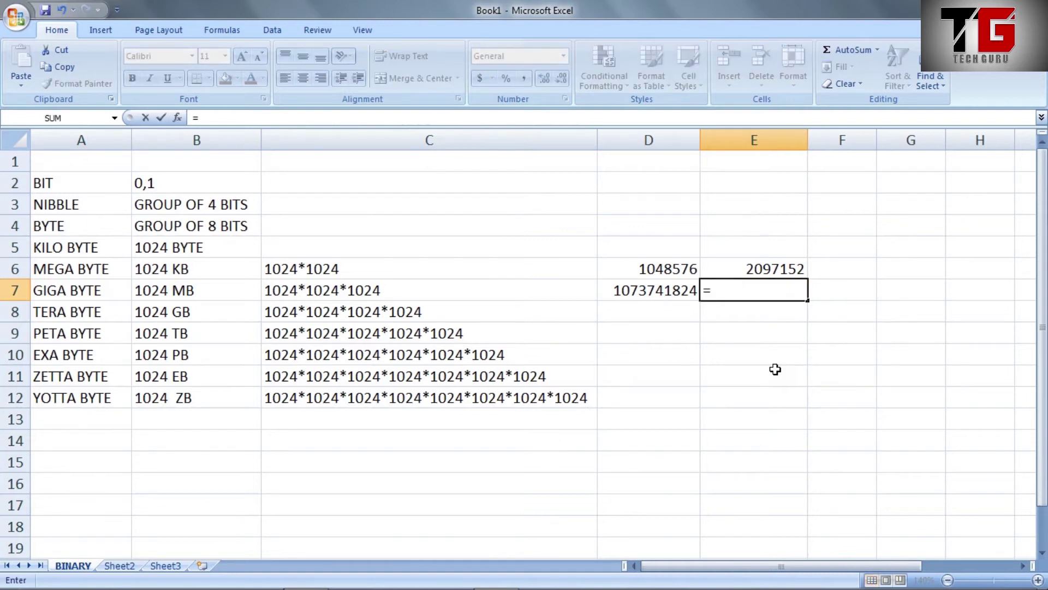
text(5*)
click(661, 290)
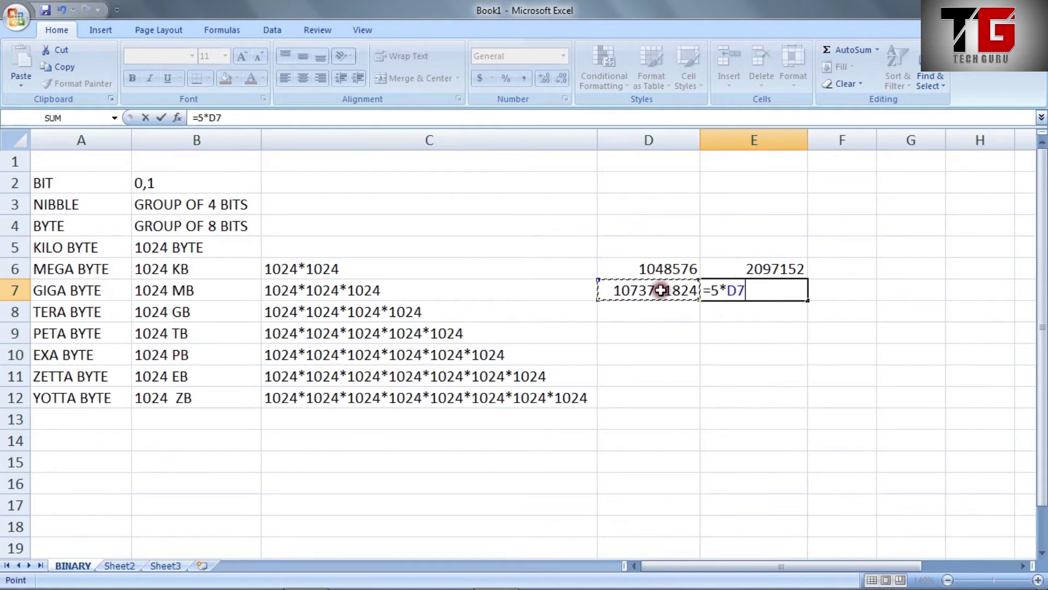
key(Return)
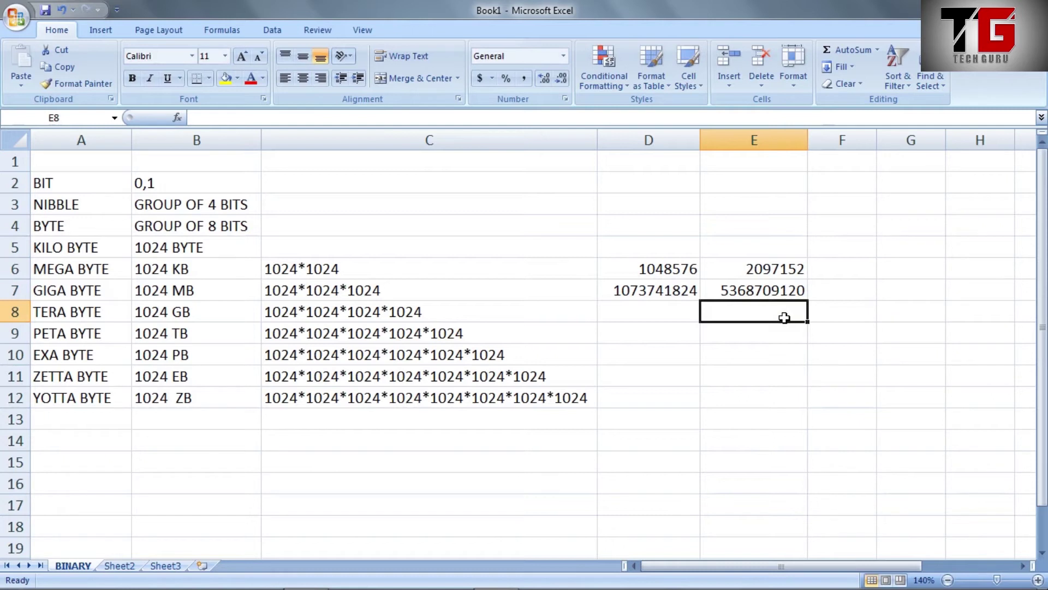
- Open the CMD command prompt as administrator and move its window clear of the calculated byte values
key(super)
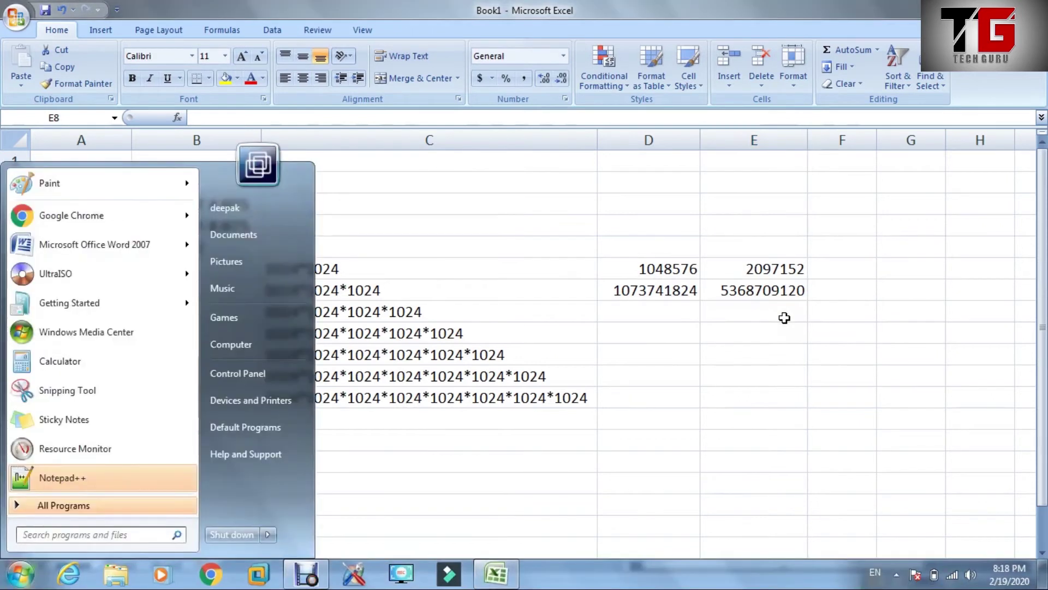
text(CMD)
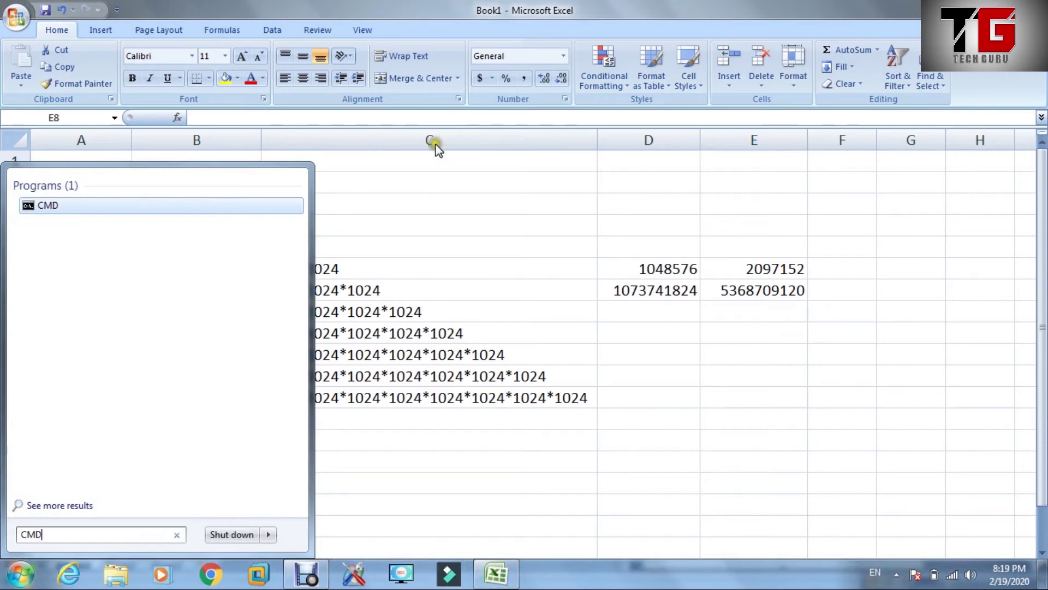
right_click(83, 214)
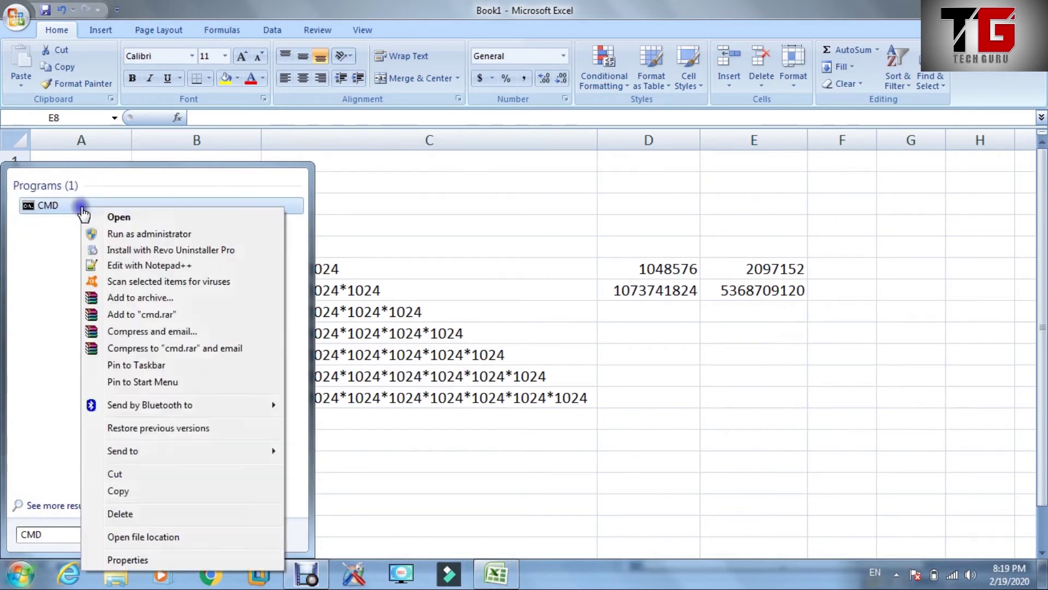
click(109, 236)
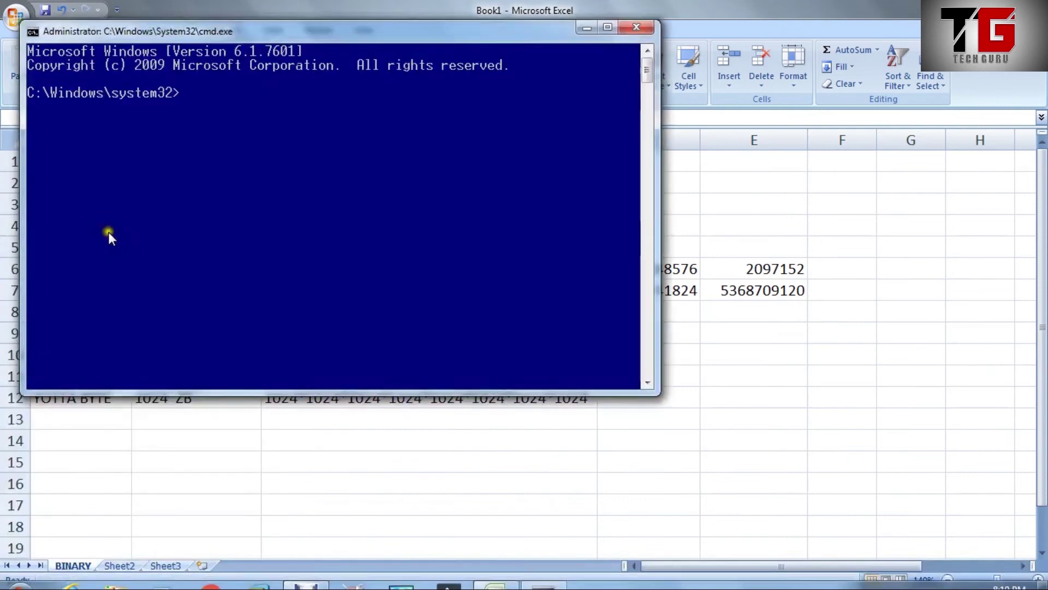
drag(263, 32, 538, 340)
- Switch to drive d: and run fsutil file createnew d:\first.txt 2097152 to create a 2 MB text file
text(d:)
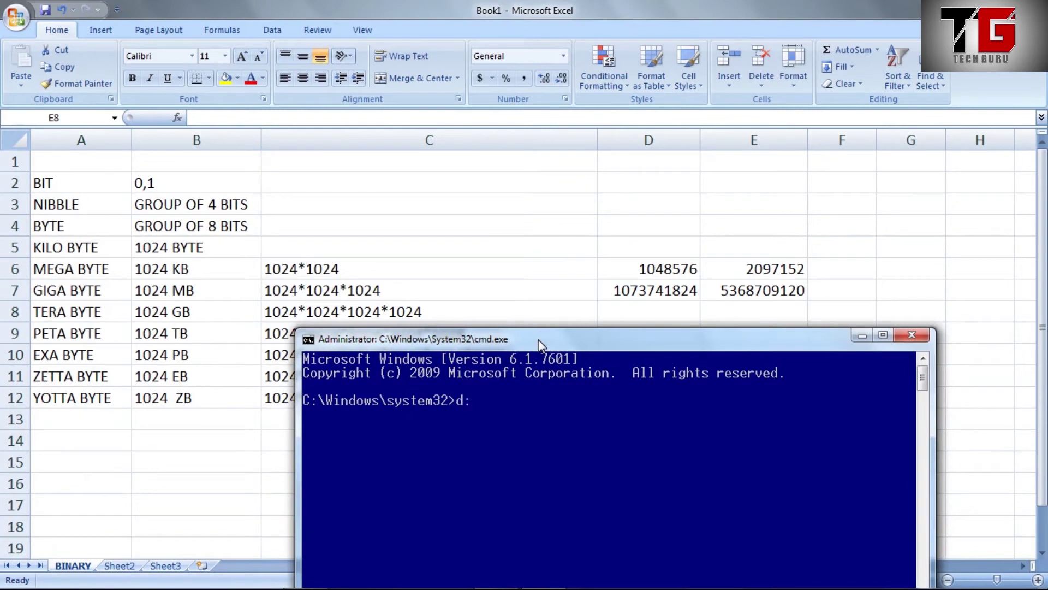
key(Return)
text(fsutil fil)
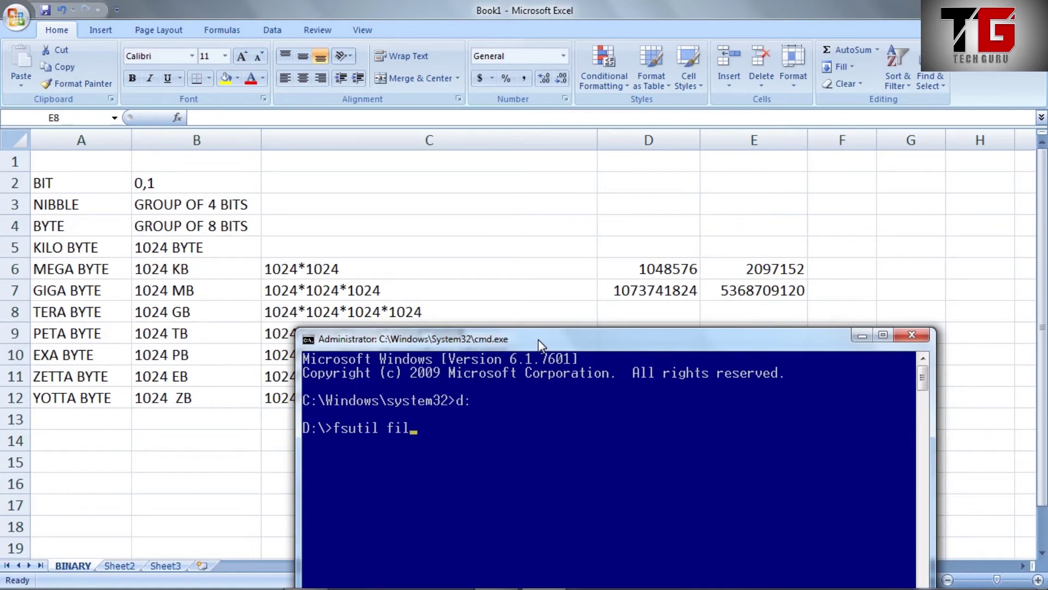
text(e createnew d:\)
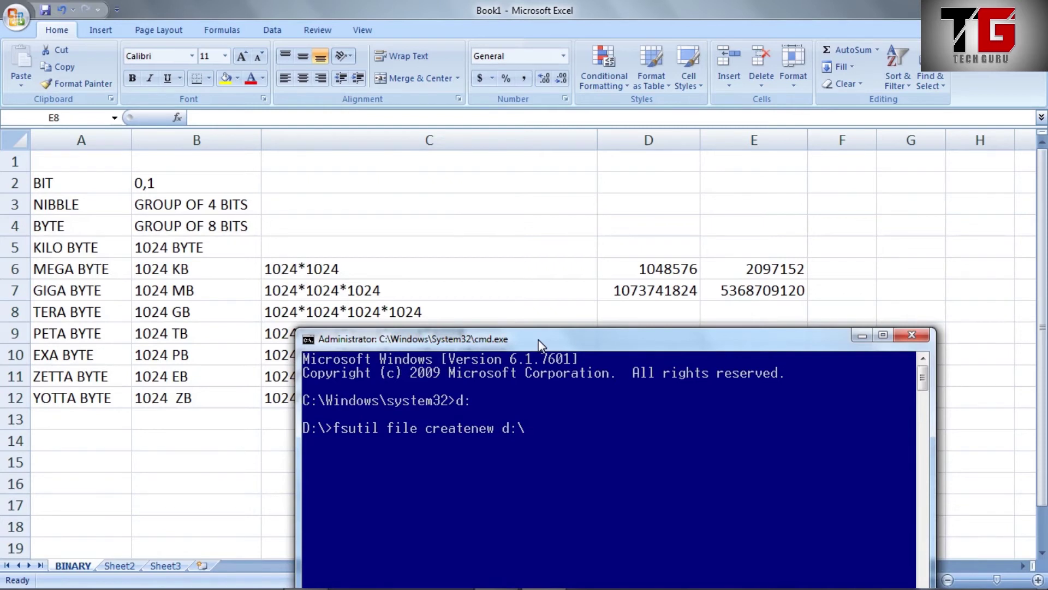
text(first.txt 20971)
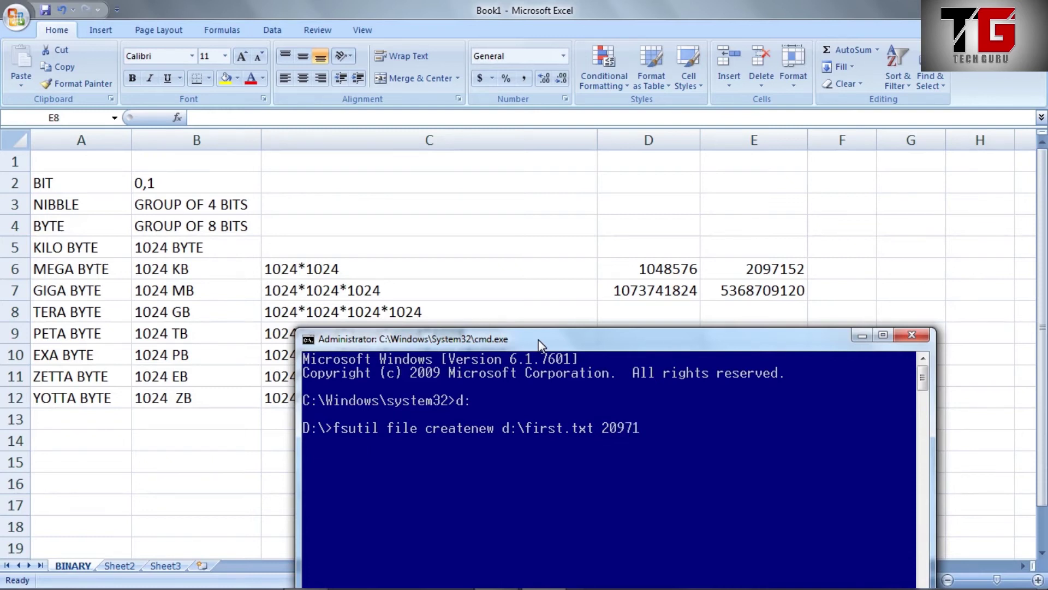
text(52)
key(Return)
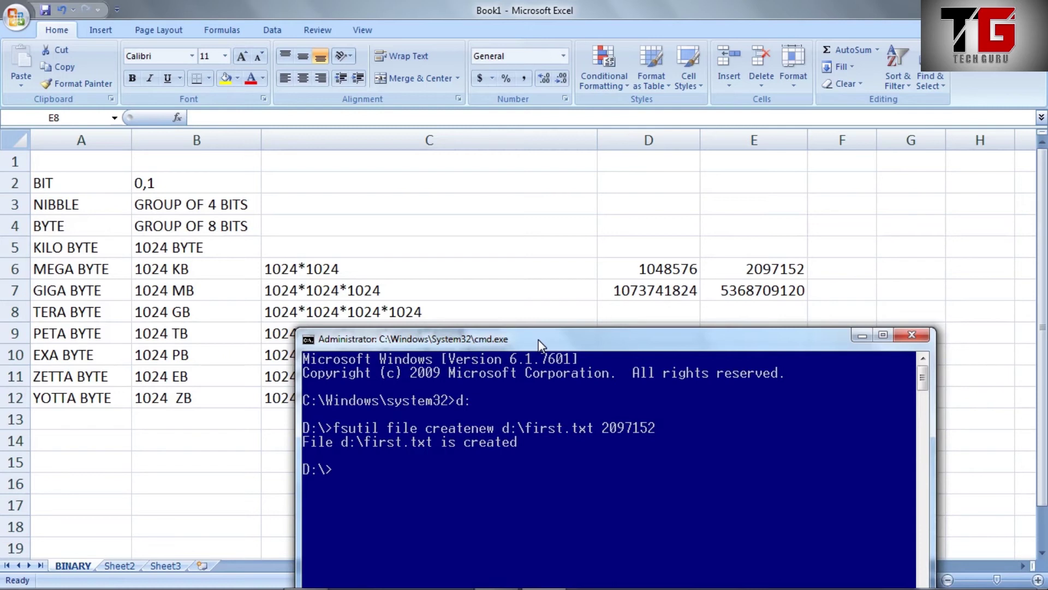
text(fsutil file creat)
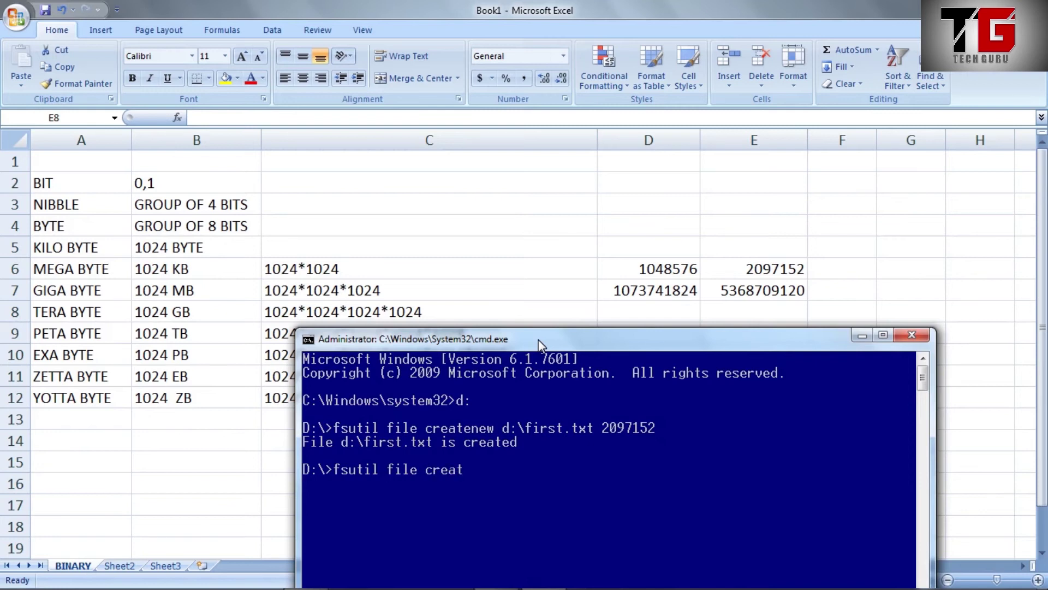
text(ene)
text(d:\second)
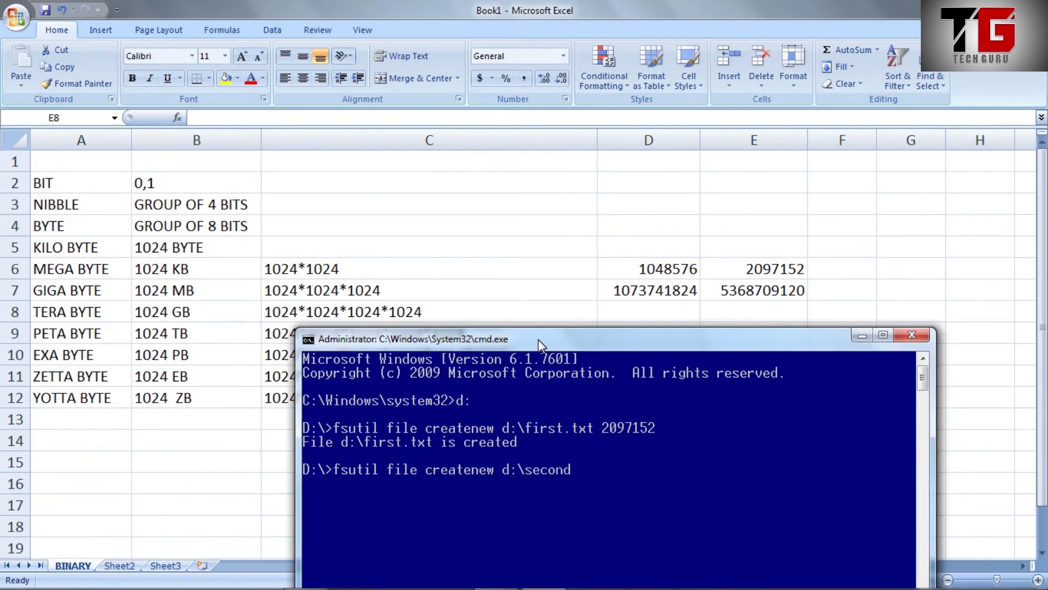
text(.txt 5368709120)
key(Return)
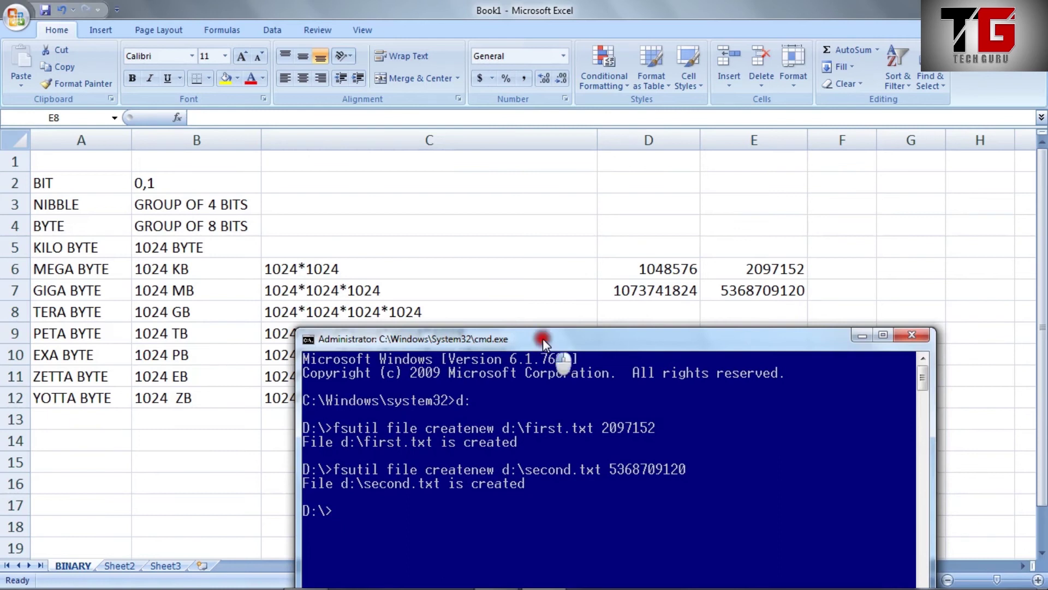
- Make more of the command prompt window visible and list the contents of drive D with dir
drag(543, 339, 535, 231)
text(dir)
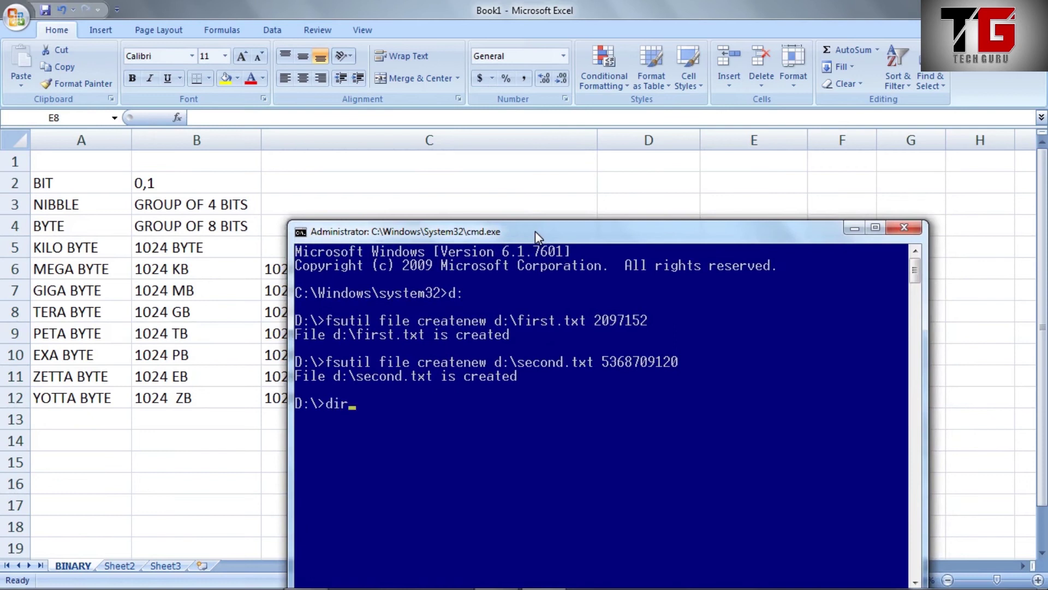
key(Return)
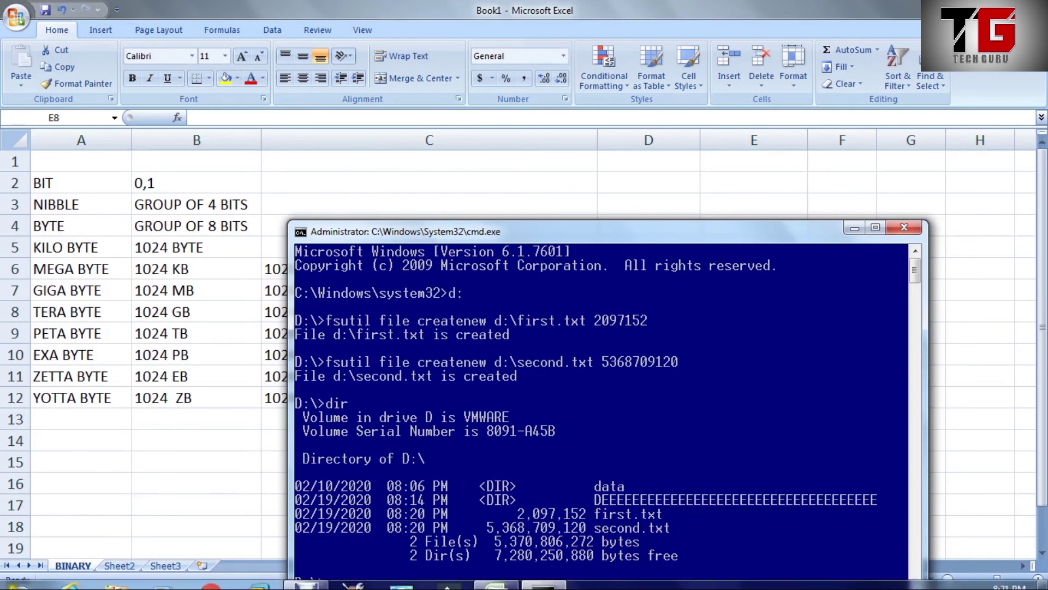
- Browse to the VMWARE (D:) drive in Windows Explorer and check the sizes of the first and second text files
click(22, 583)
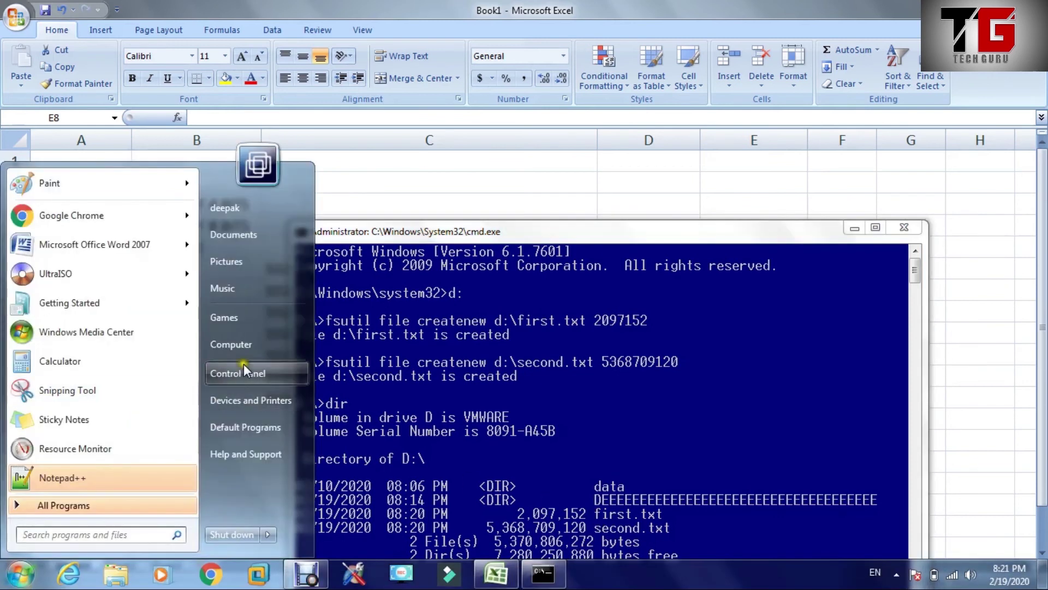
click(258, 346)
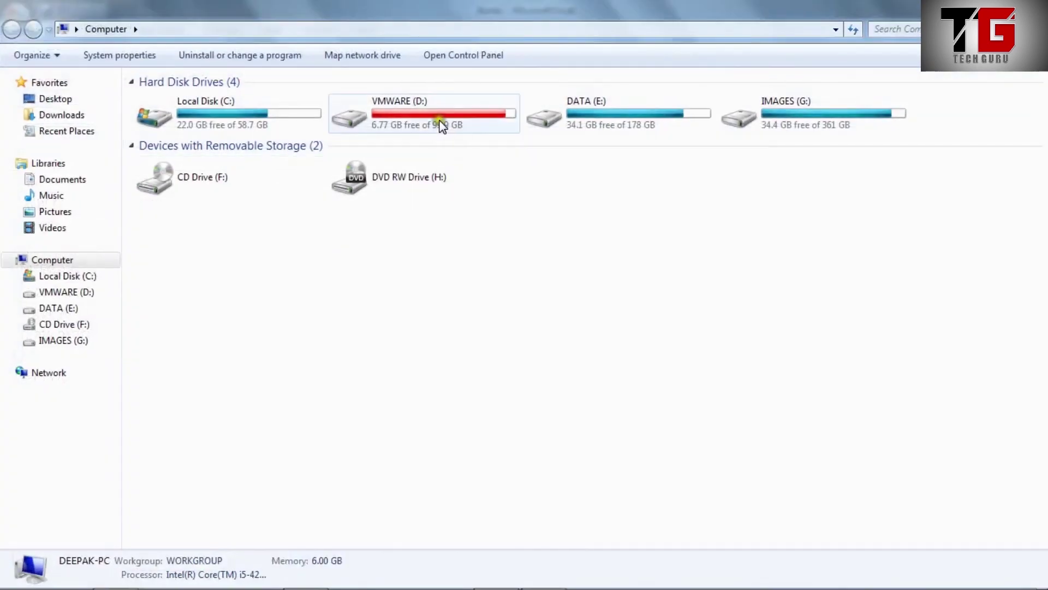
double_click(439, 121)
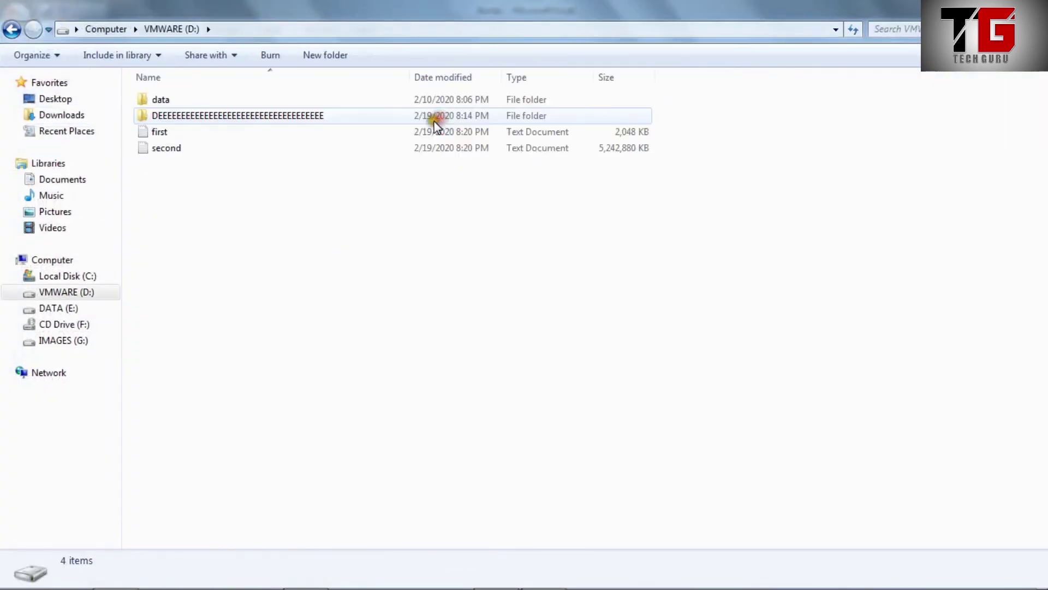
click(169, 138)
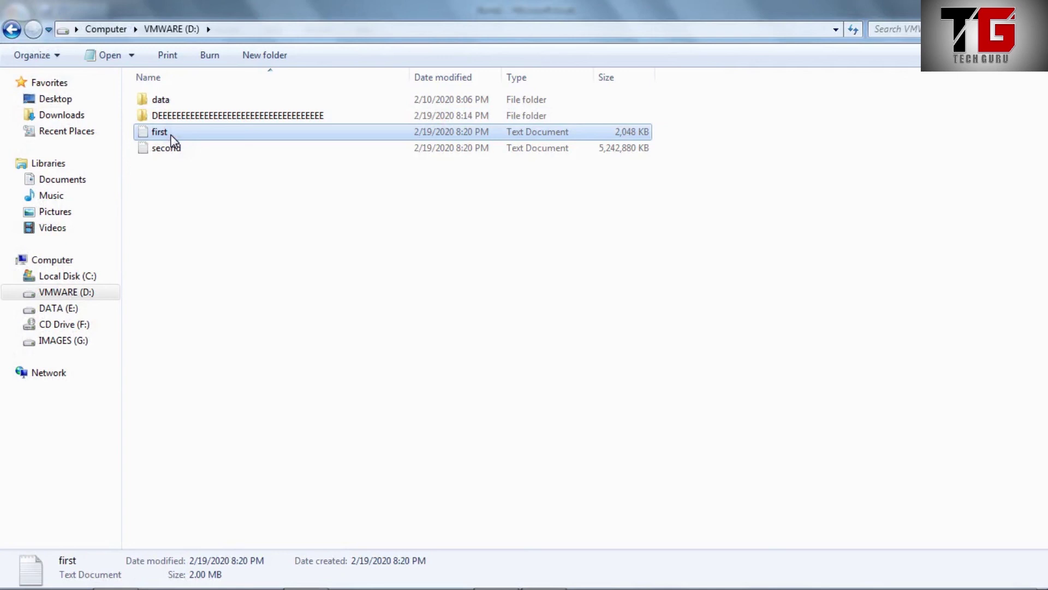
click(169, 147)
click(165, 132)
mouse_move(242, 587)
click(180, 153)
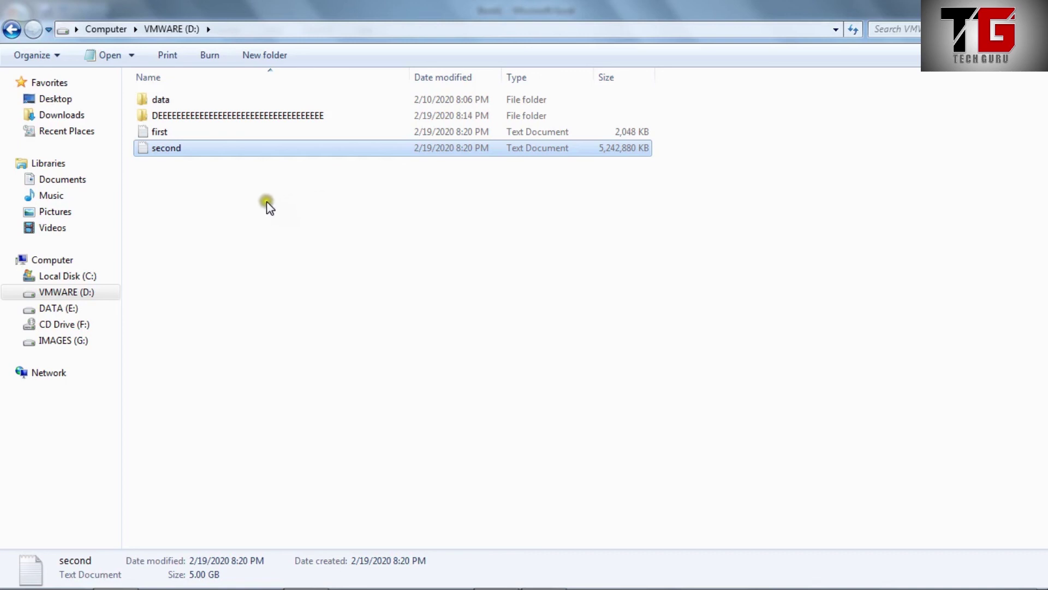
- Try to open the second text file in Notepad, then dismiss the warning and close Notepad
double_click(162, 148)
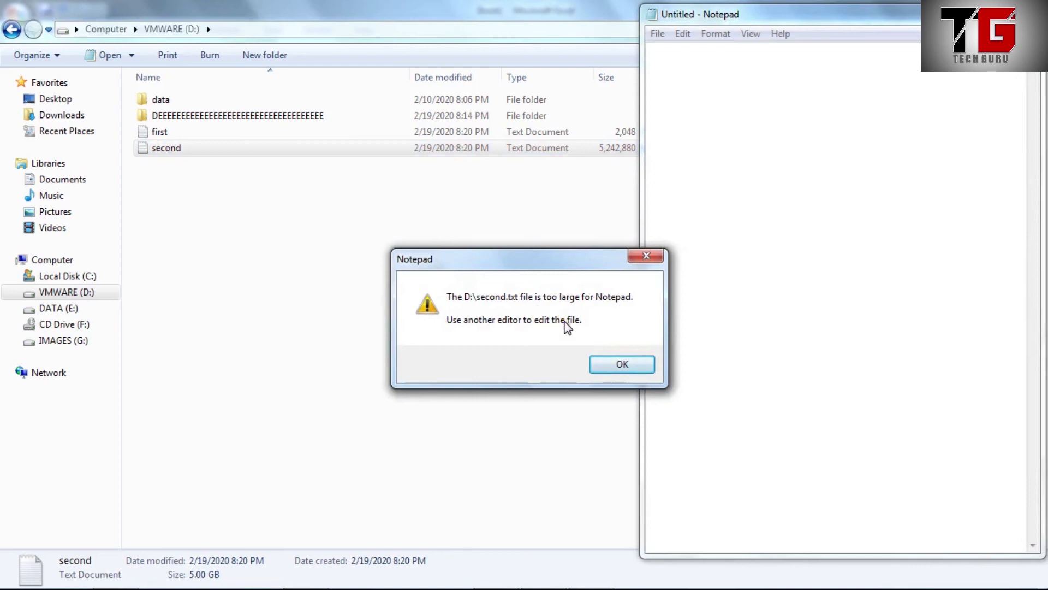
click(631, 362)
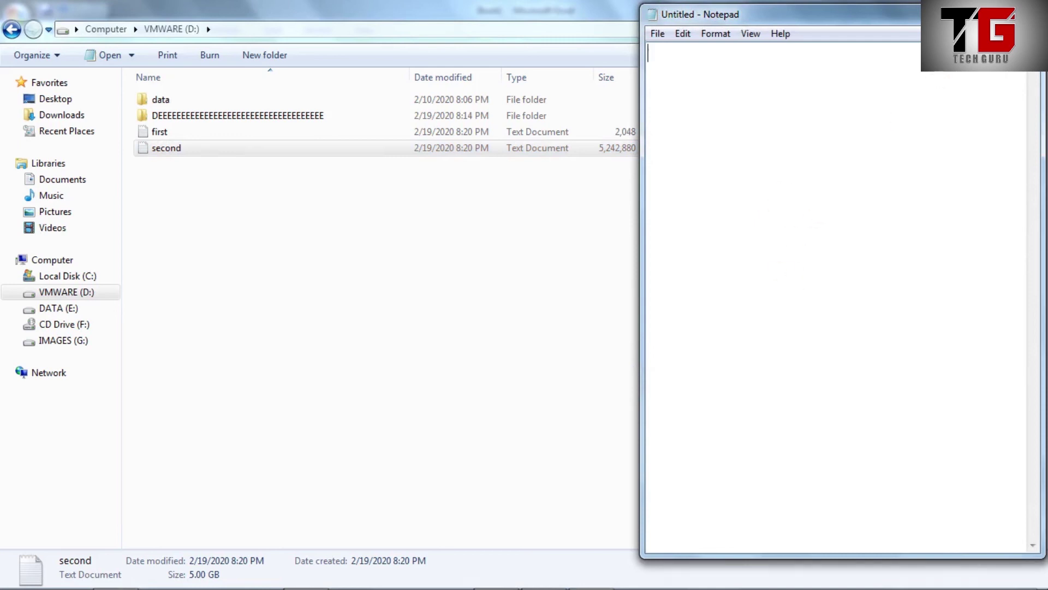
click(1033, 14)
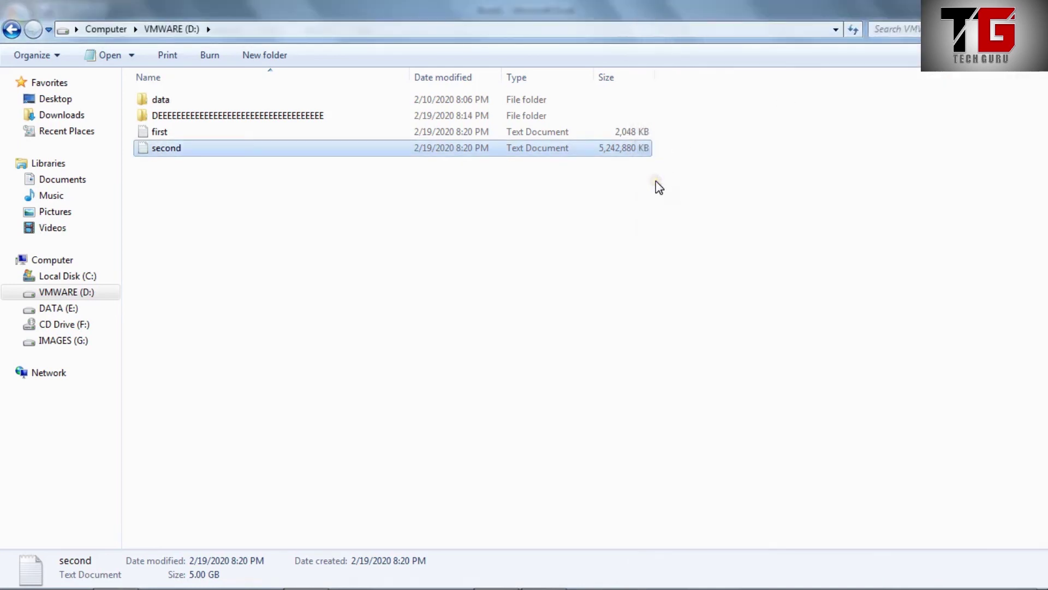